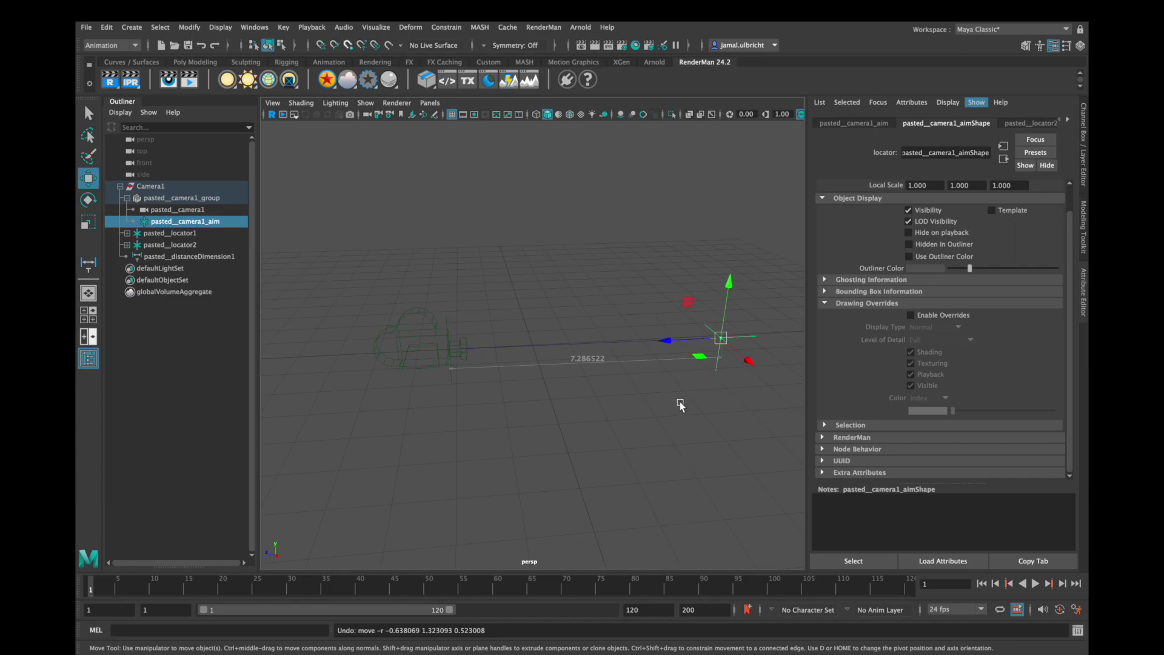
- Raise the camera's aim locator well above the ground grid and open the pasted__PxrCamera1 projection settings of pasted__camera1
drag(720, 338, 755, 167)
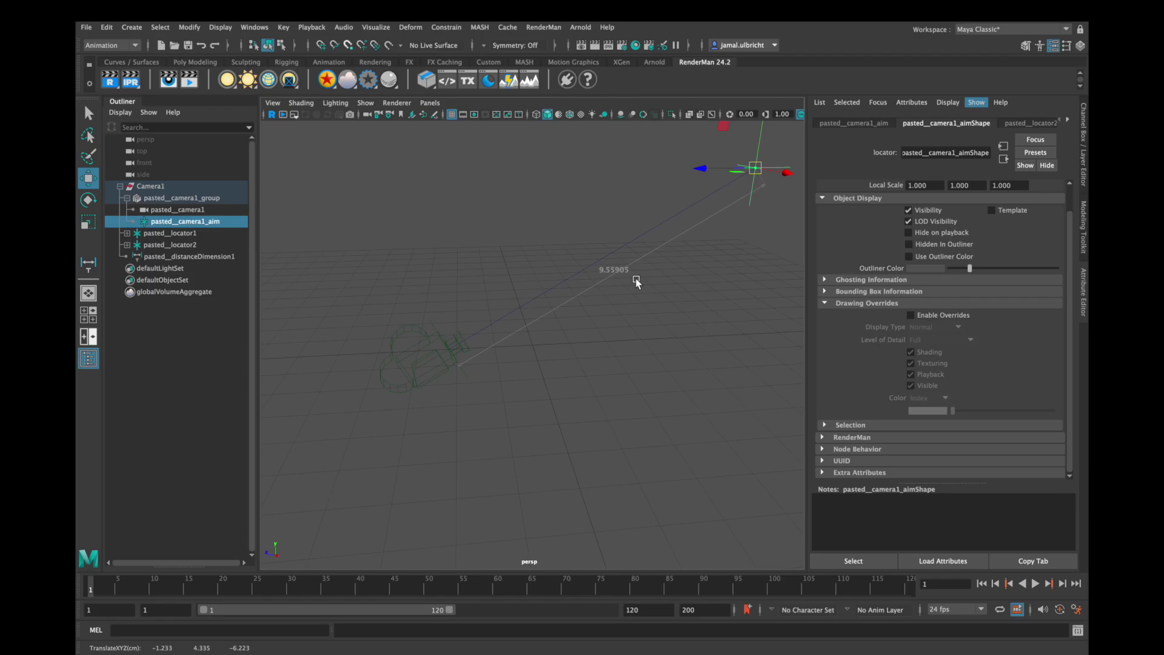
click(177, 209)
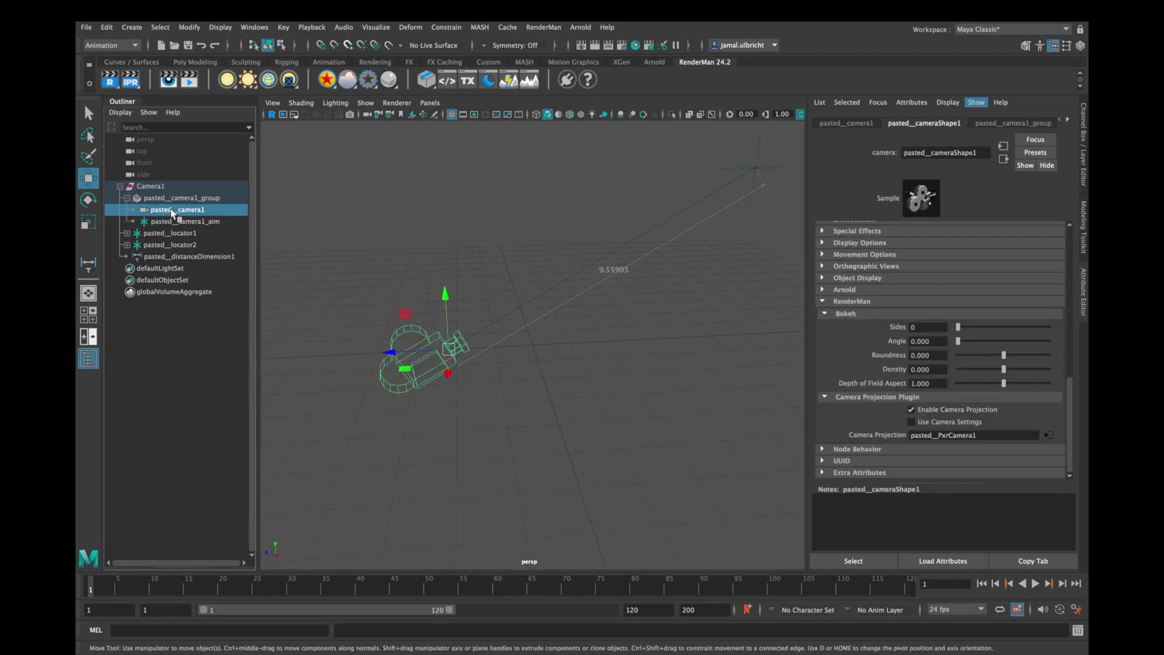
click(1048, 434)
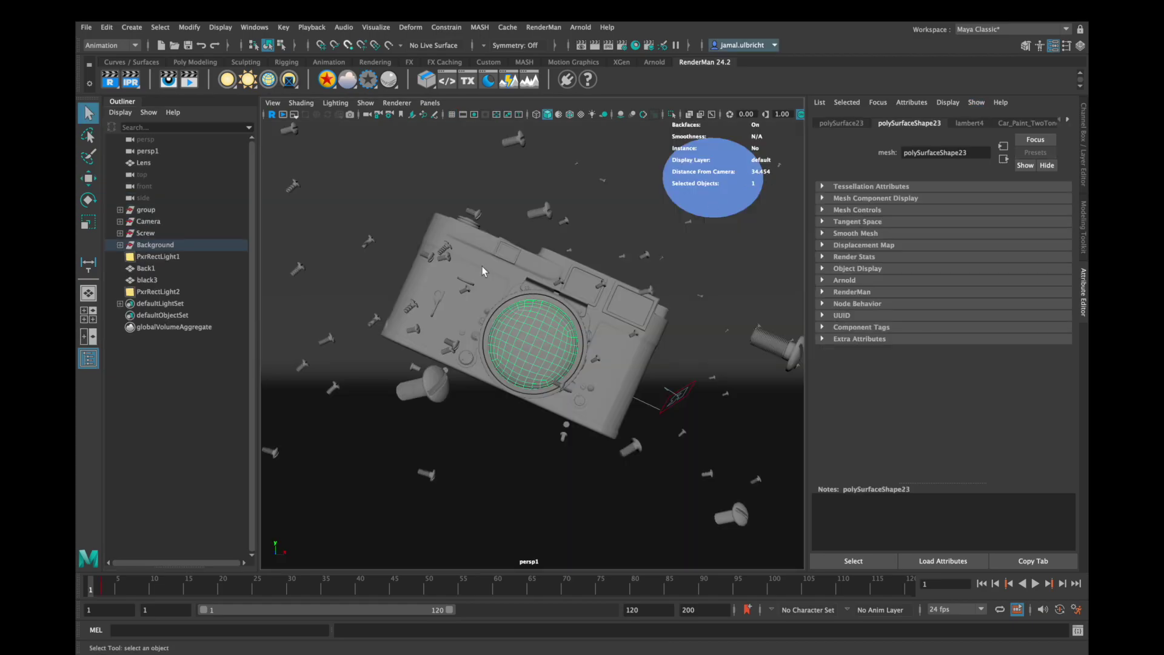
- Check the Object Details option among the viewport's heads-up display settings
click(221, 27)
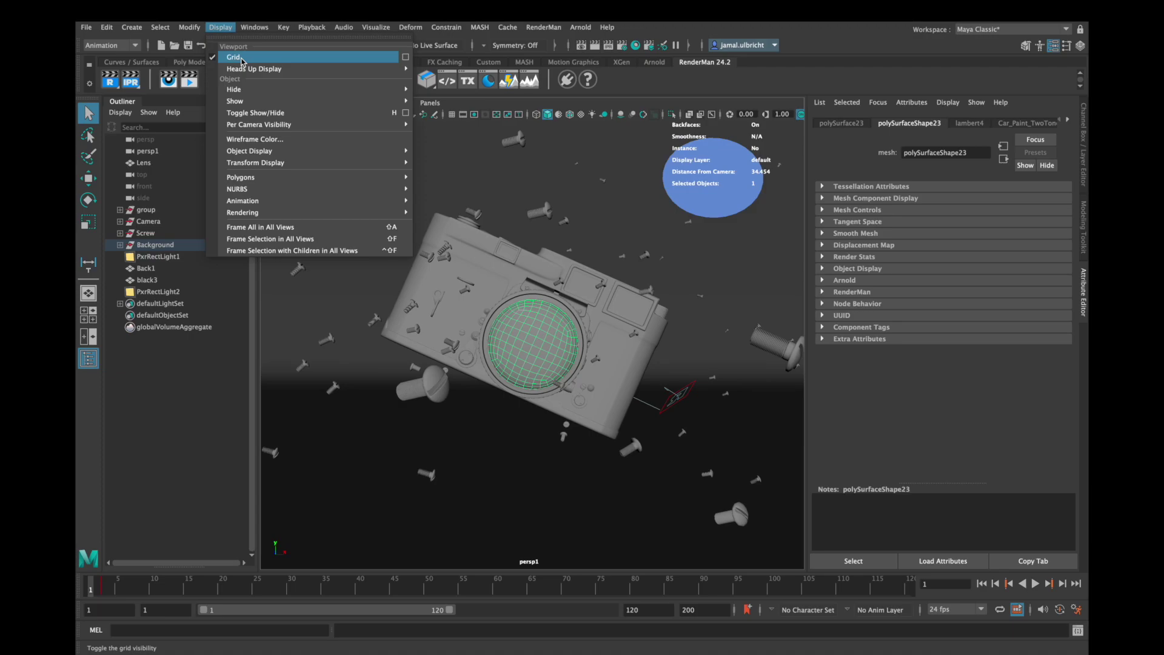
mouse_move(255, 69)
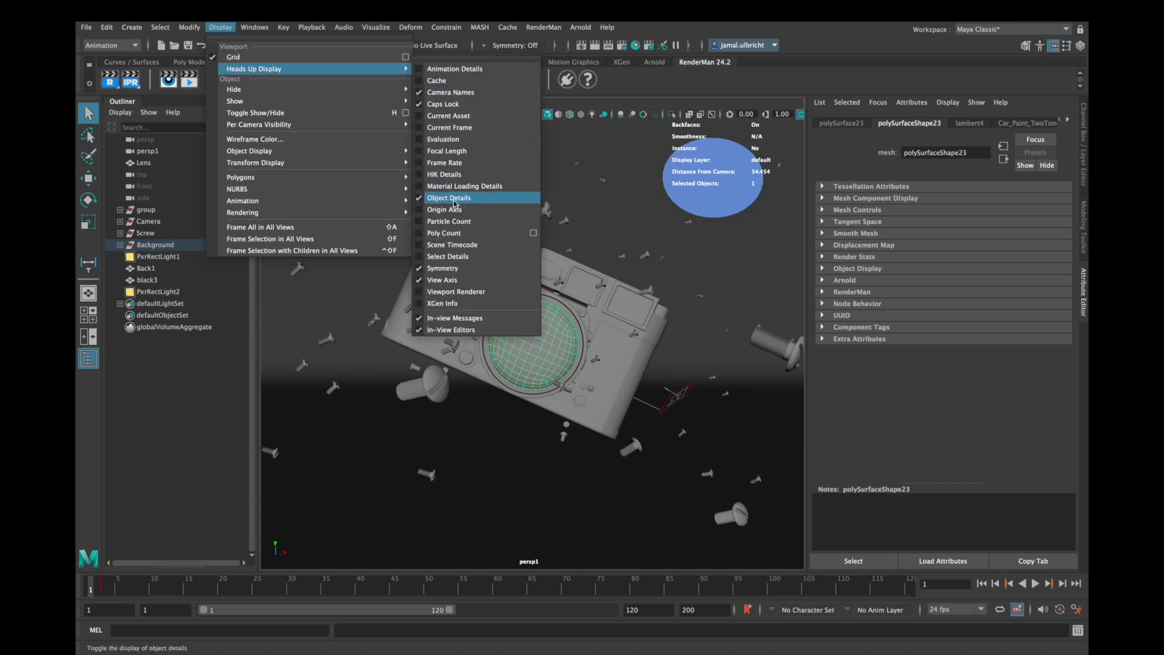
click(996, 429)
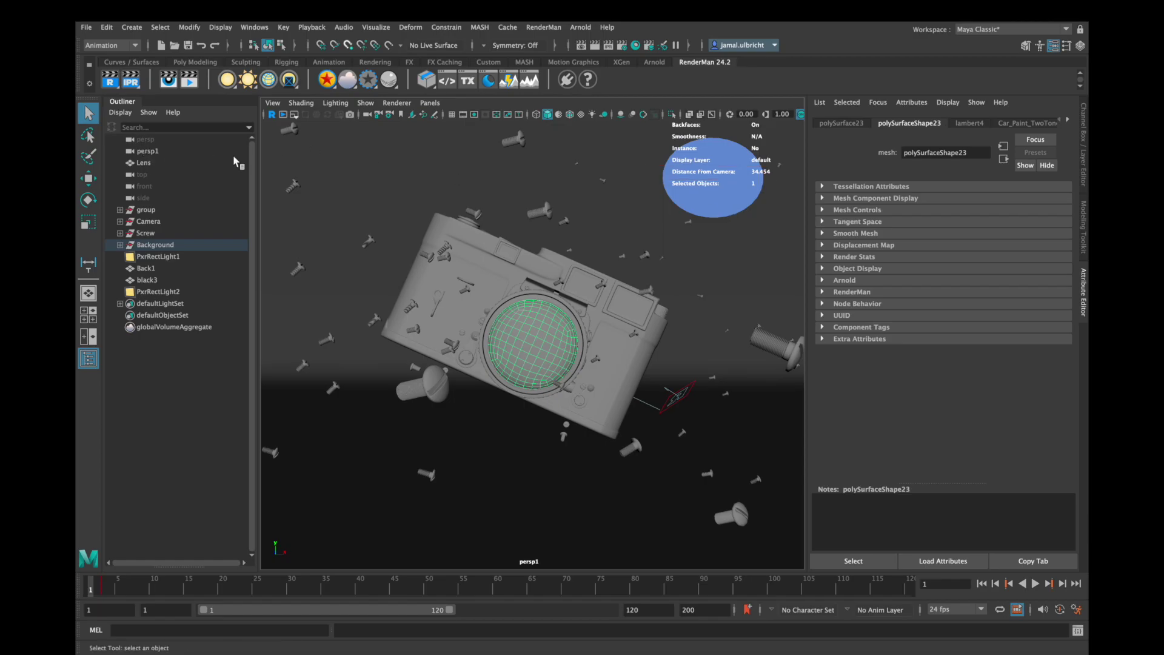
- Enable camera projection on persp1 with a new PxrCamera and set its Field of View to 30
click(159, 152)
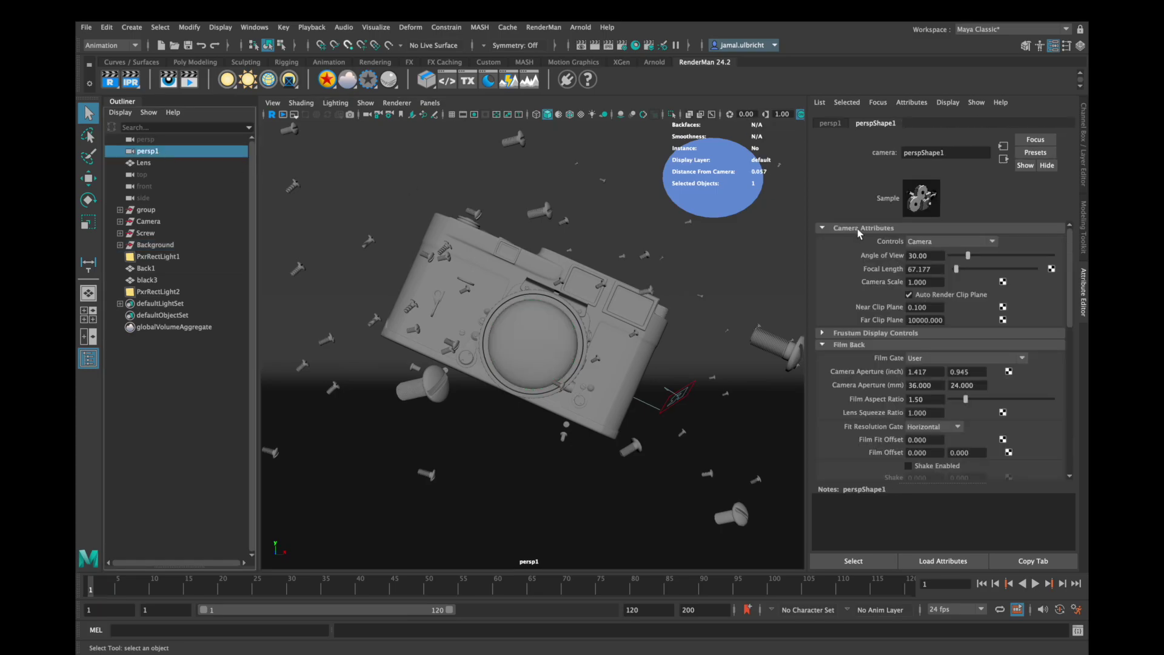
scroll(957, 350, down, 10)
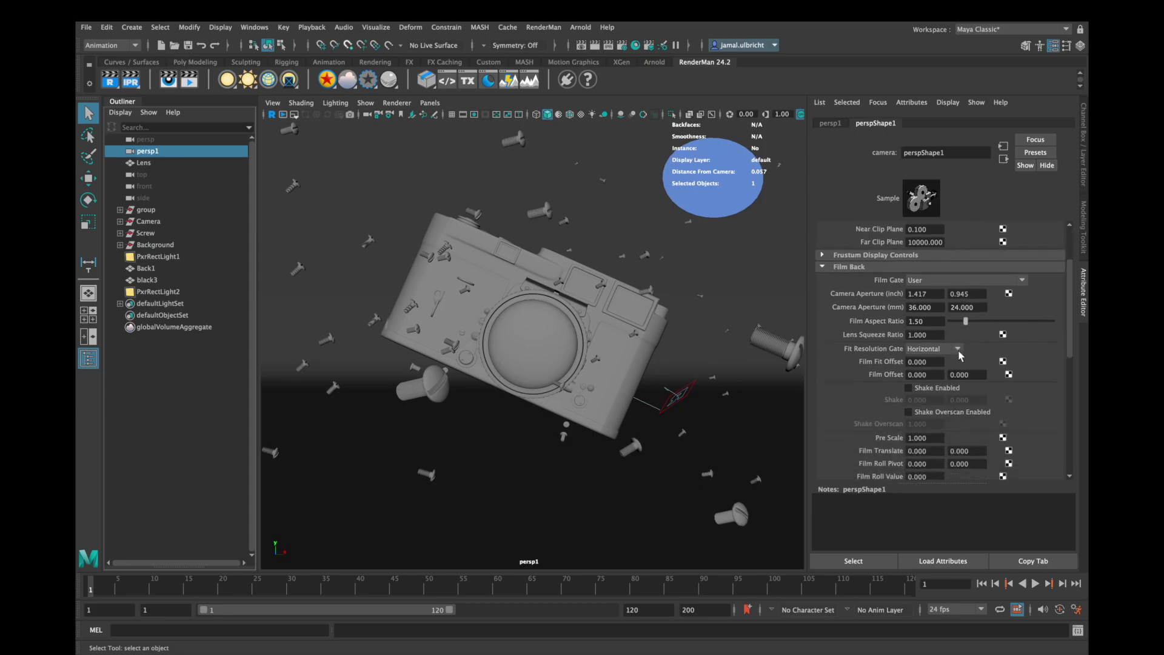
scroll(894, 322, down, 1)
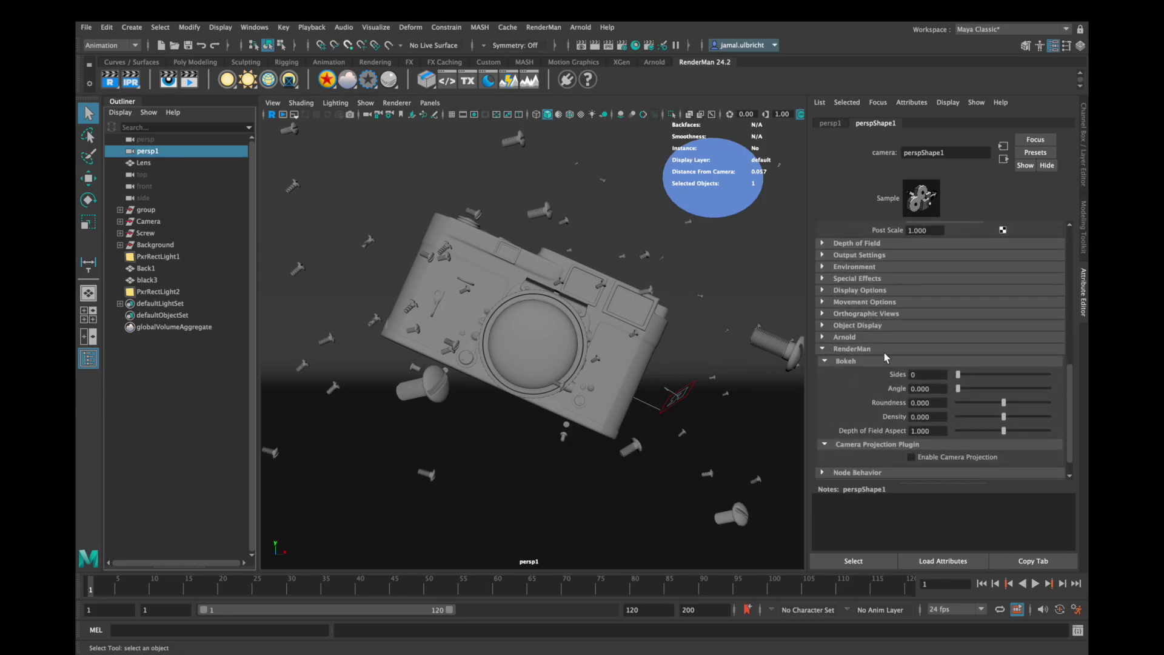
scroll(898, 376, down, 3)
click(914, 436)
right_click(962, 433)
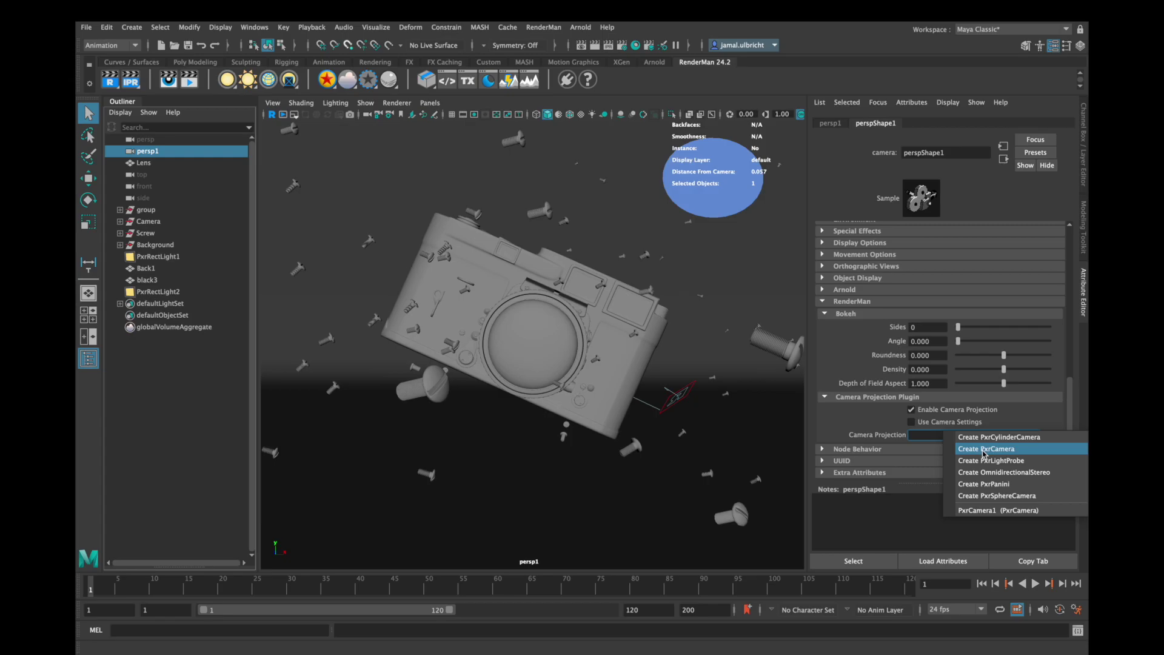
click(988, 452)
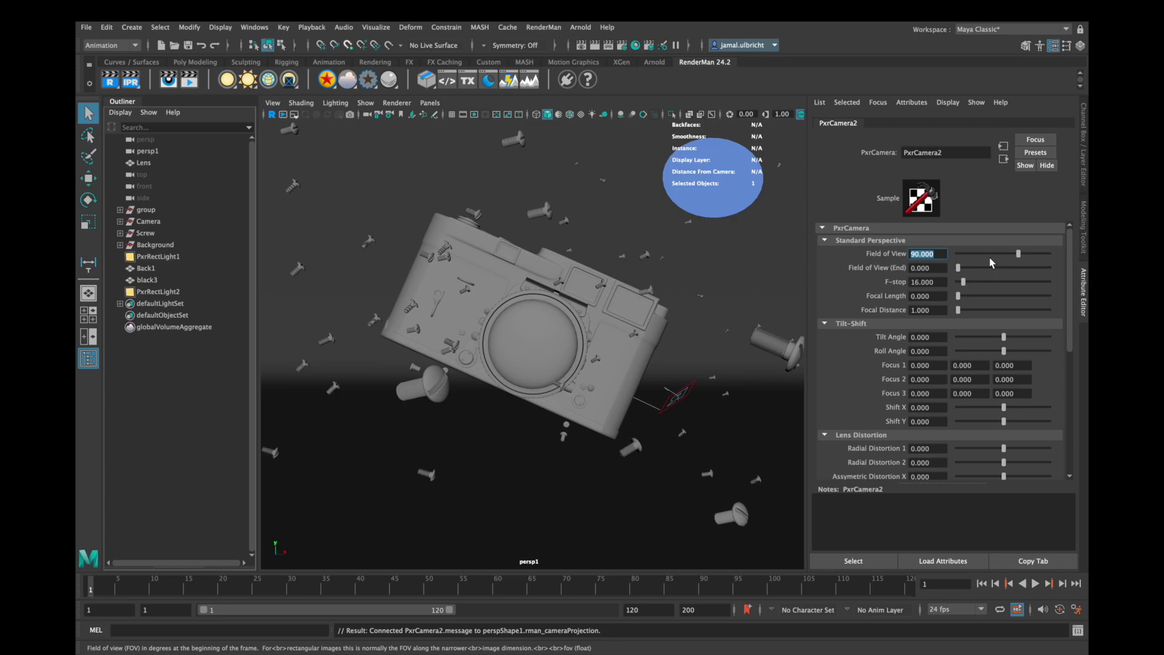
text(30)
key(Return)
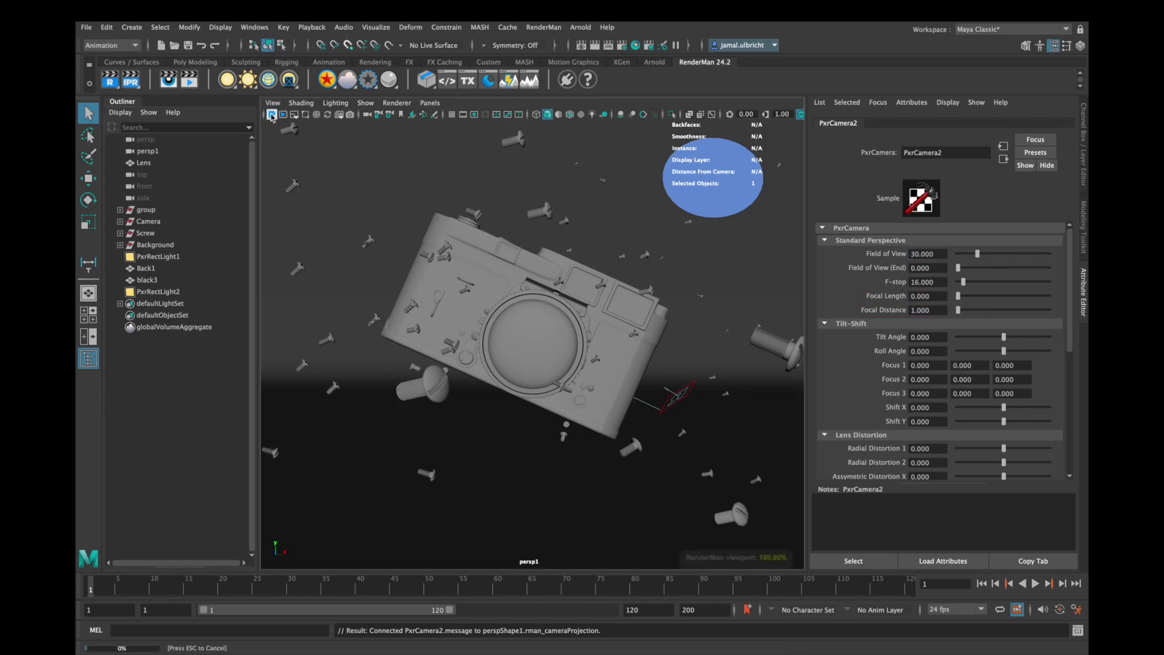
- Select the lens surface to read its distance from the camera and start the RenderMan viewport render
click(534, 342)
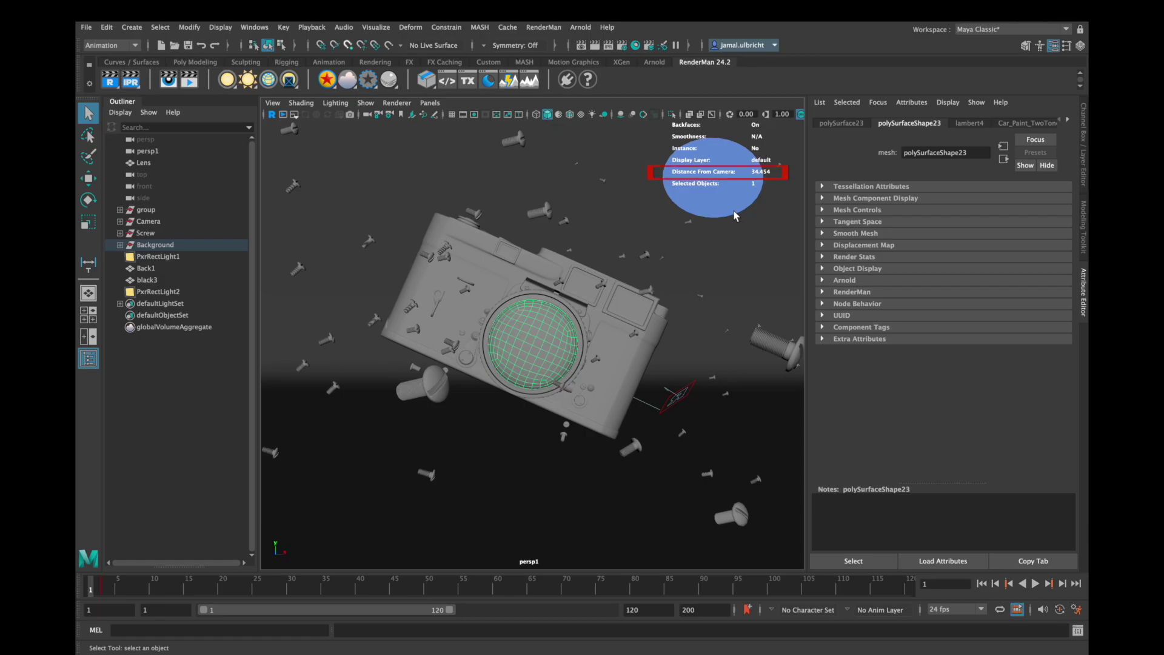
click(271, 115)
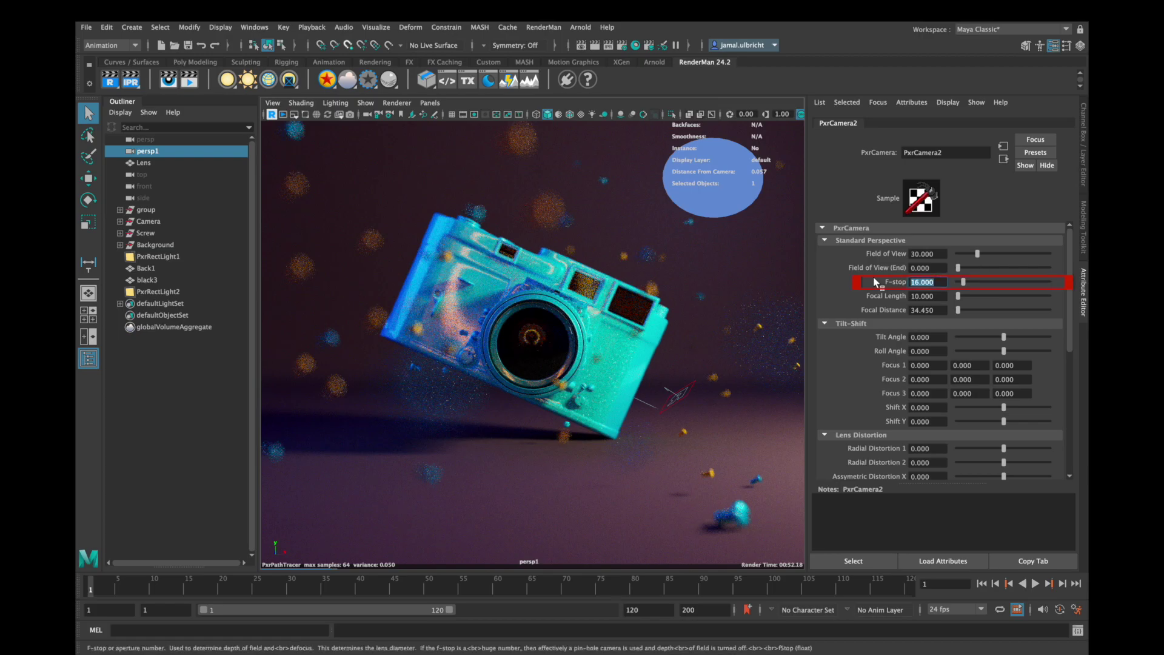
- Try F-stop values of 11 and 1.4 on the PxrCamera and return the F-stop to 16
text(11)
key(Return)
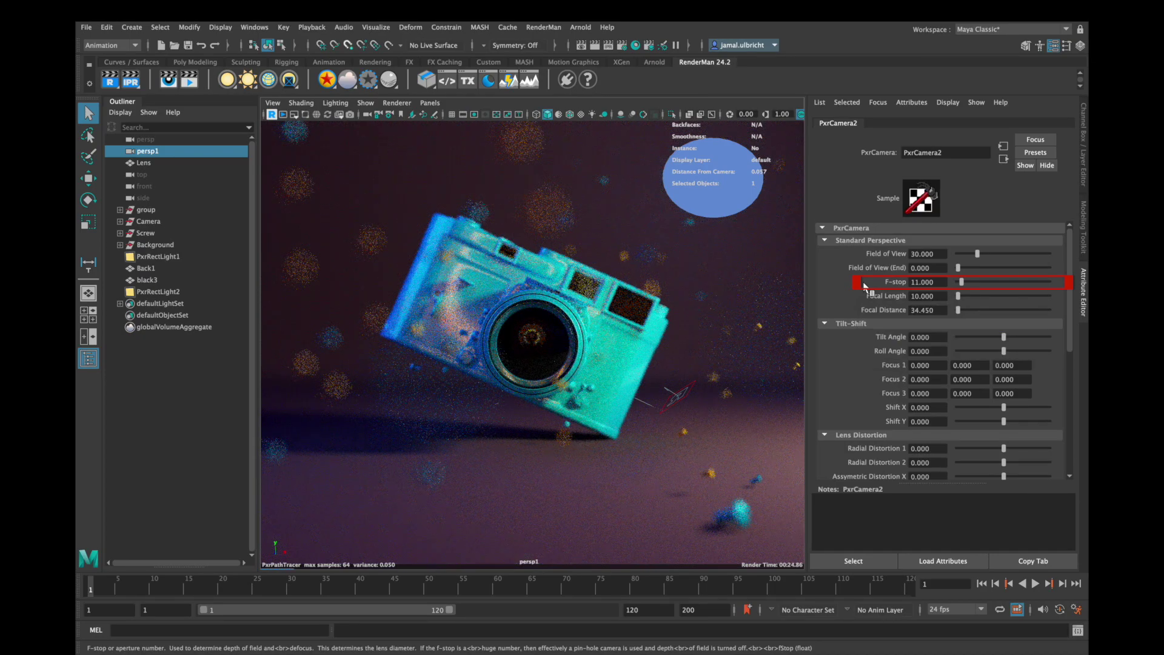
text(1.4)
key(Return)
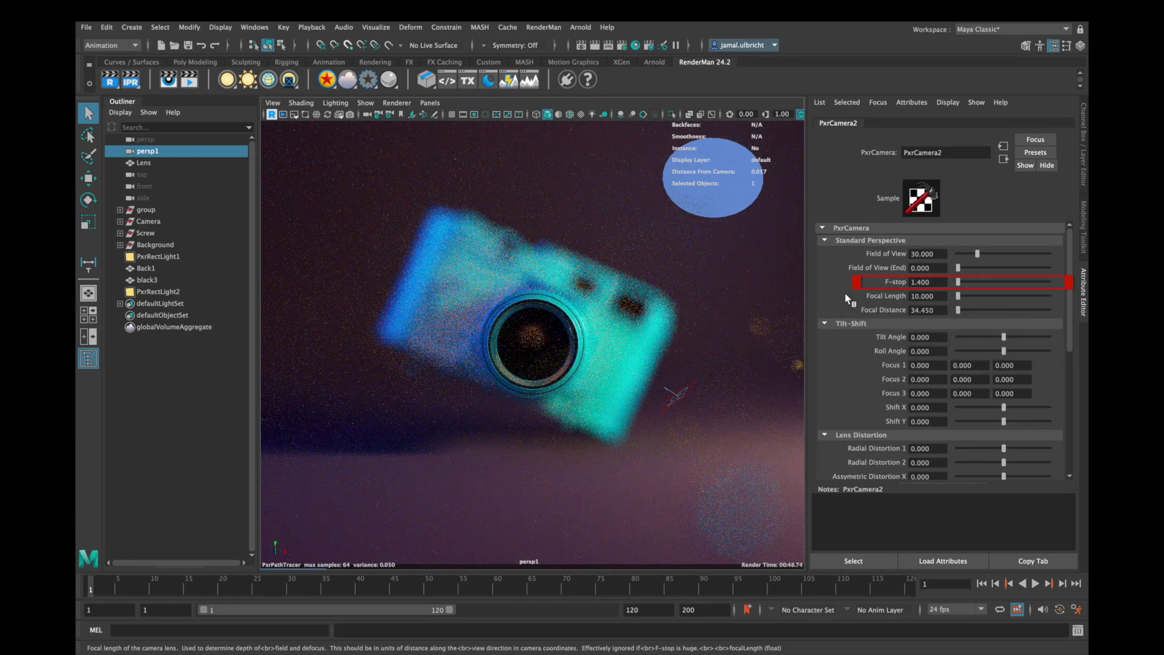
text(16)
key(Tab)
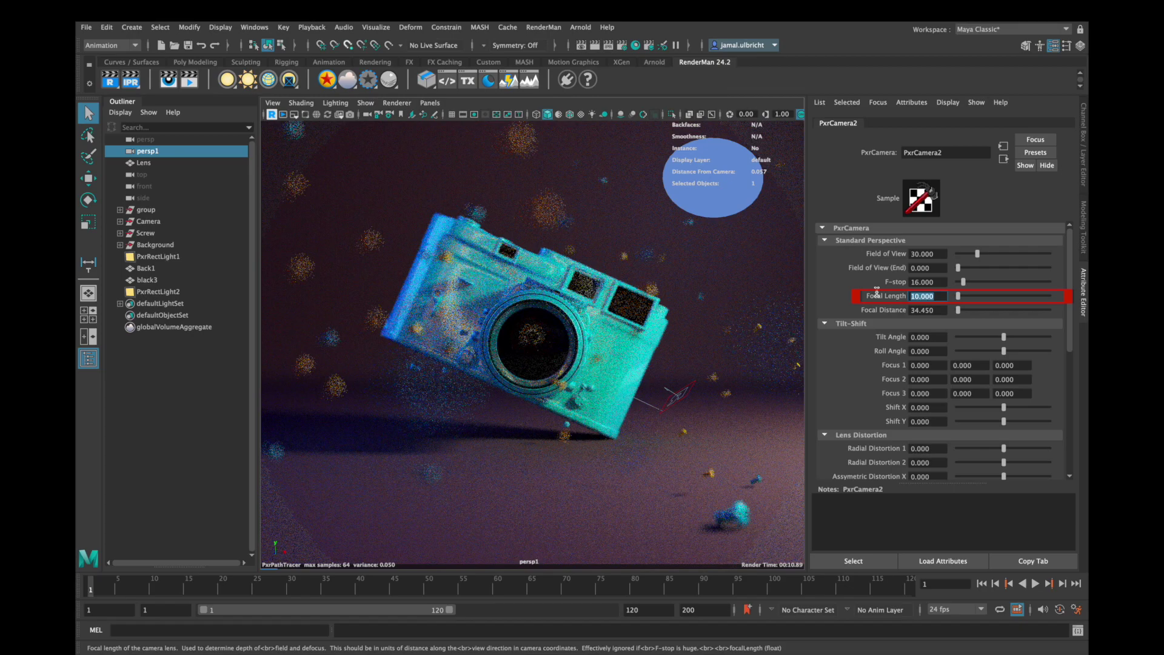
- Set the PxrCamera's Focal Length to 5
text(5)
key(Return)
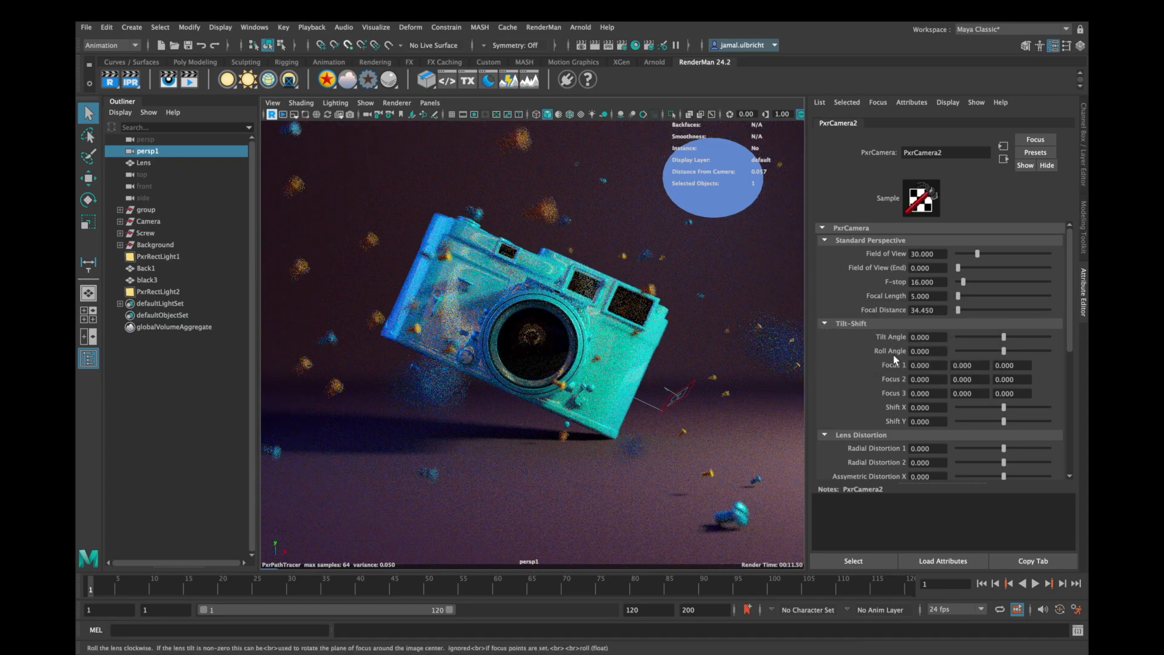
- Try extreme tilt-shift settings, including a Shift Y of 1, and reset Shift Y to 0
drag(1004, 337, 1049, 337)
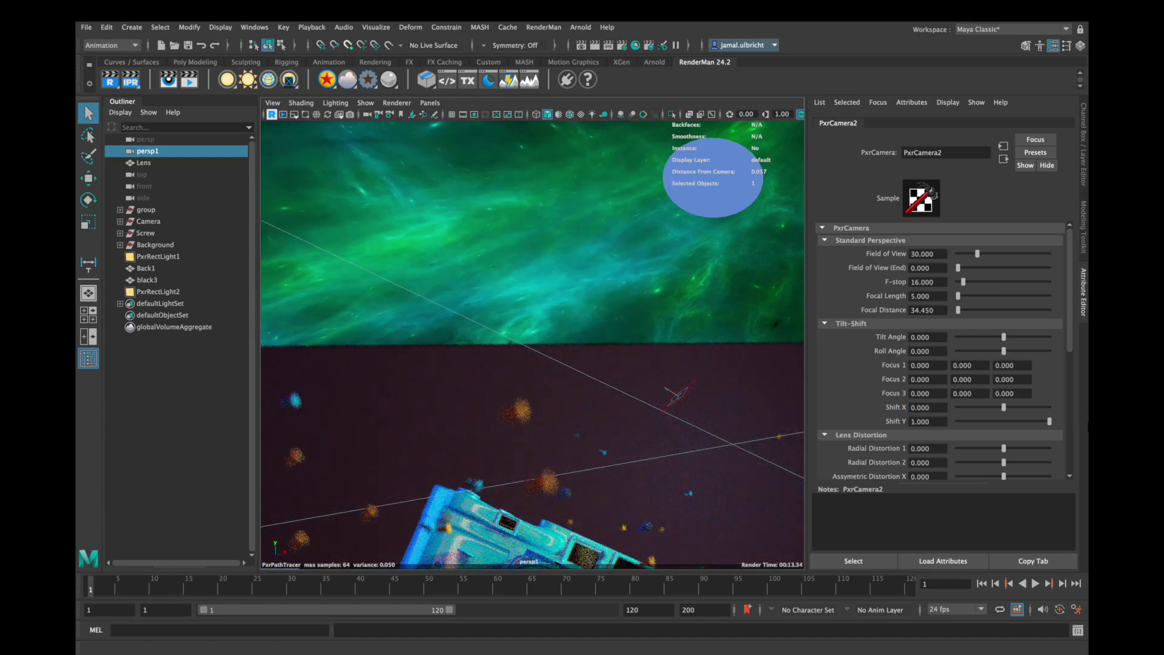
double_click(928, 421)
text(0)
key(Return)
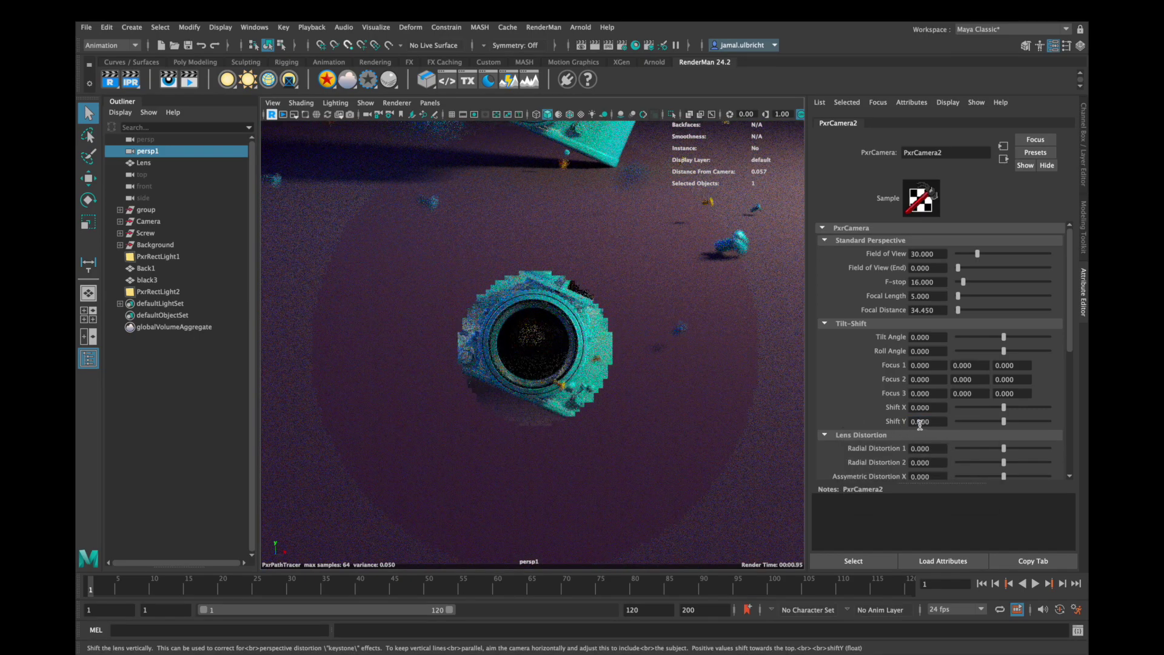
- Test Radial Distortion 1 at 0.3 and at -0.3, resetting it to 0 after each trial
drag(991, 449, 1050, 449)
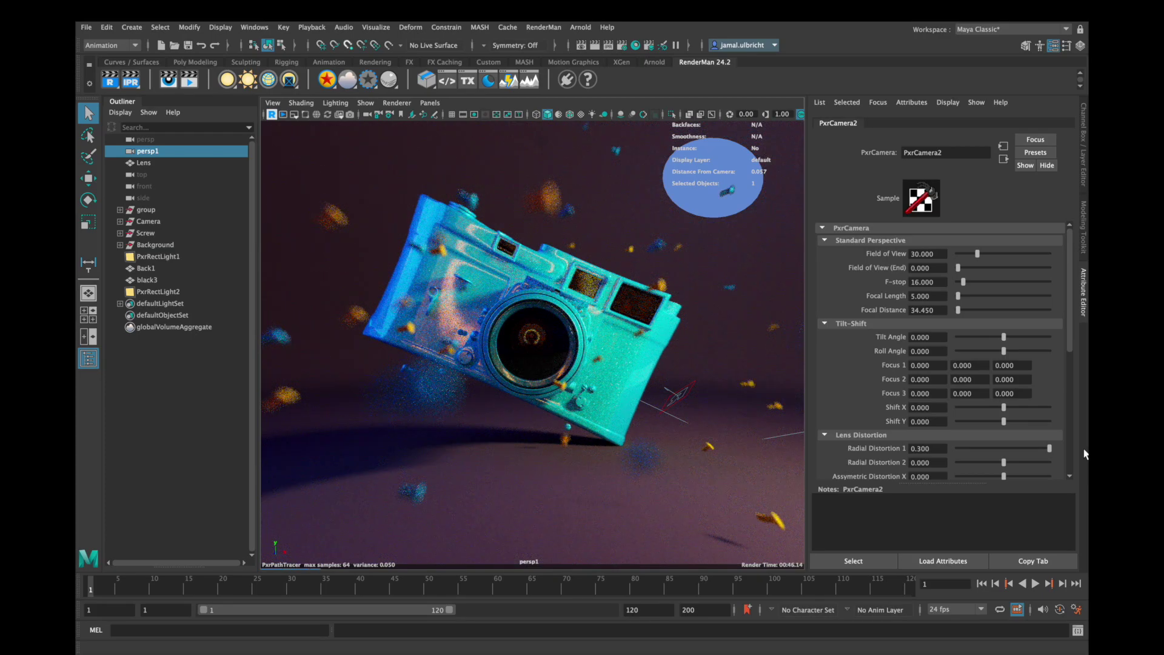
double_click(938, 449)
text(0)
key(Return)
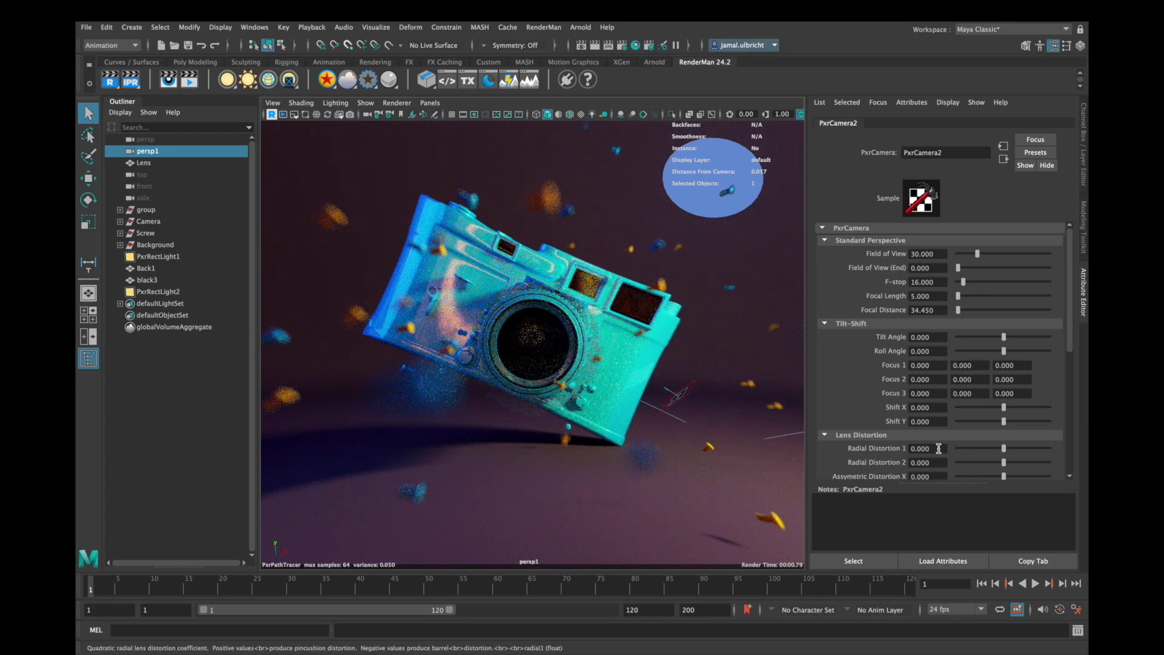
drag(1004, 449, 815, 445)
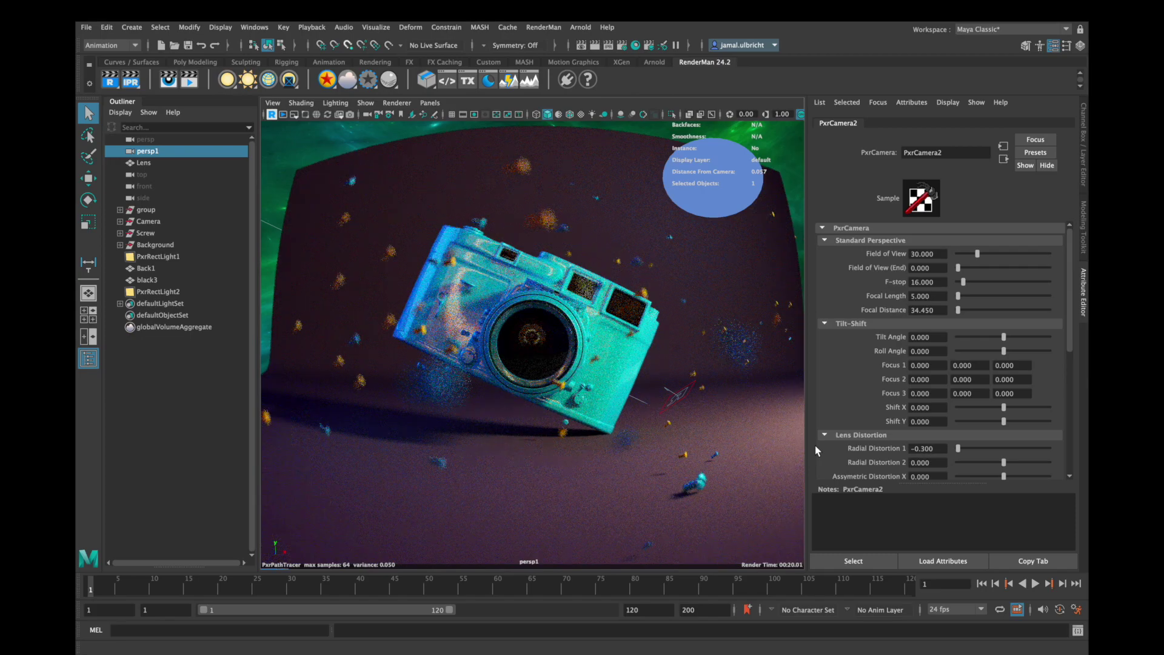
key(ctrl+z)
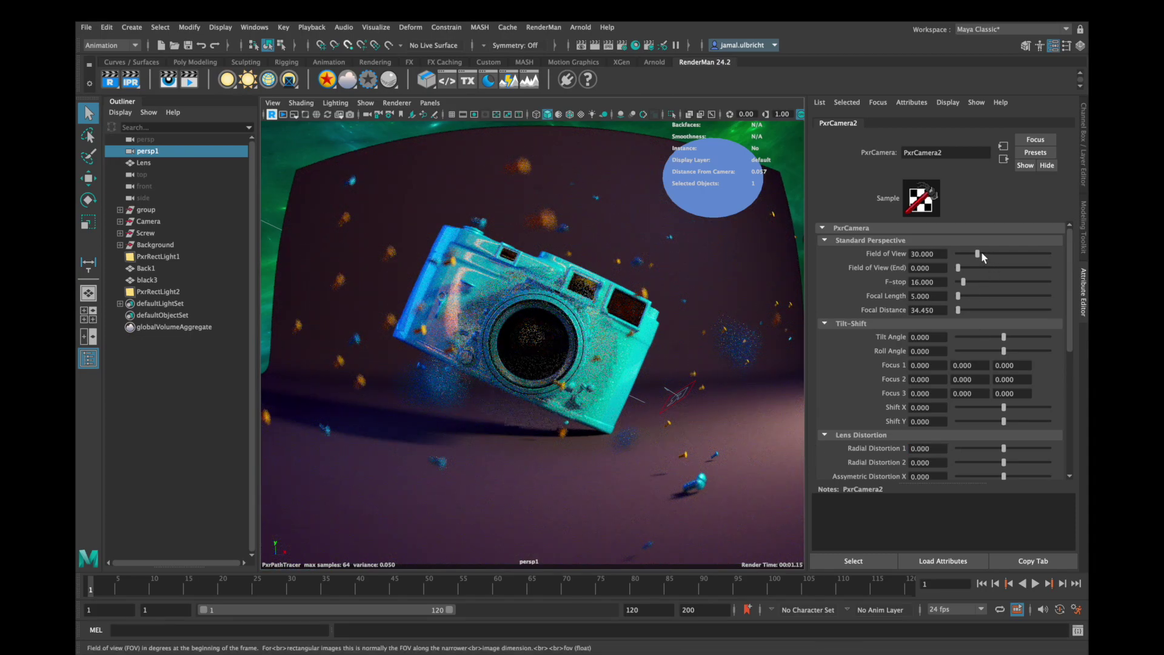
- Widen the Field of View to about 91.5 and set it back to 30
drag(984, 257, 1020, 257)
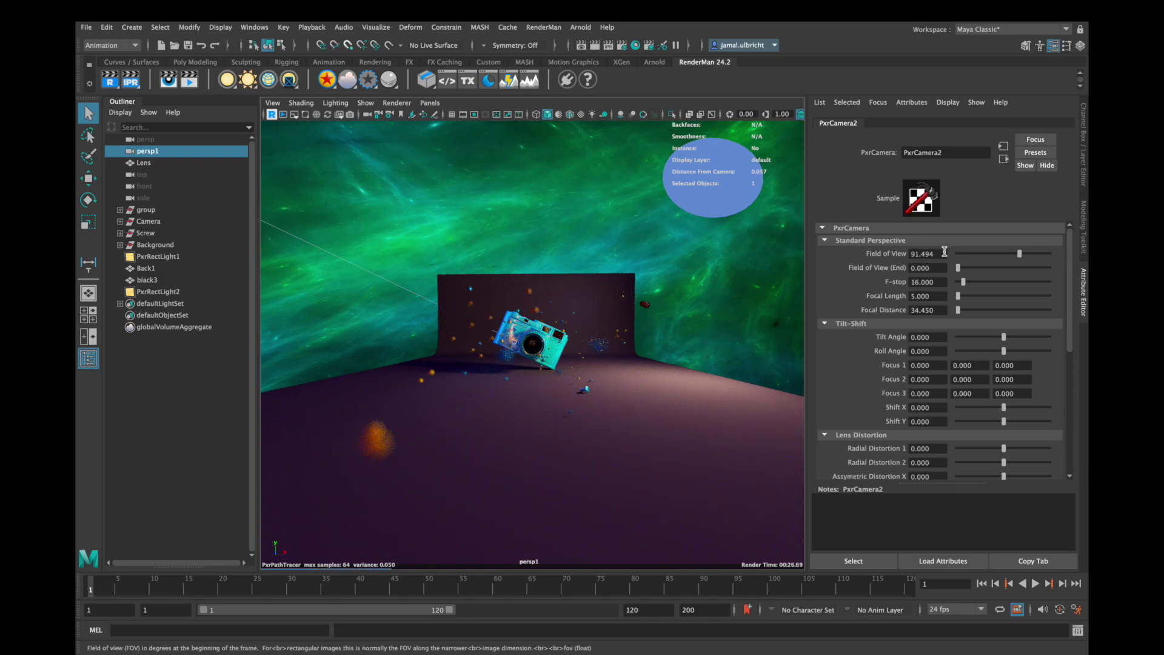
click(928, 253)
text(0)
key(Return)
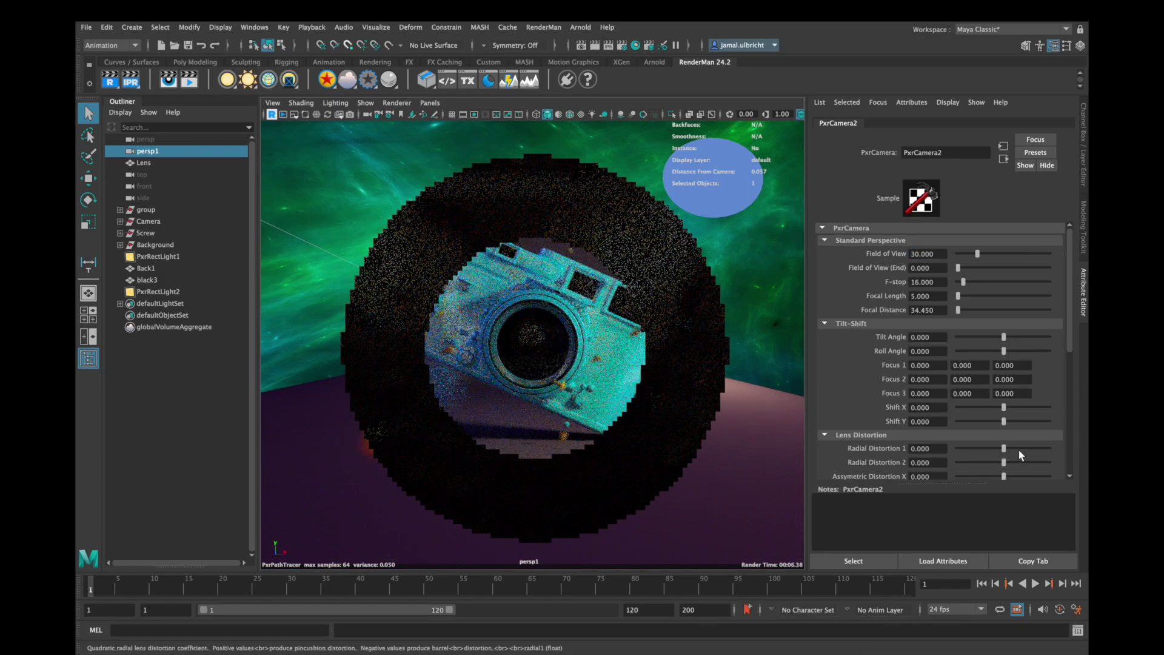
- Try a strongly negative Radial Distortion 2 and raise the Anamorphic Squeeze to 2
scroll(1021, 465, down, 2)
drag(1003, 406, 910, 407)
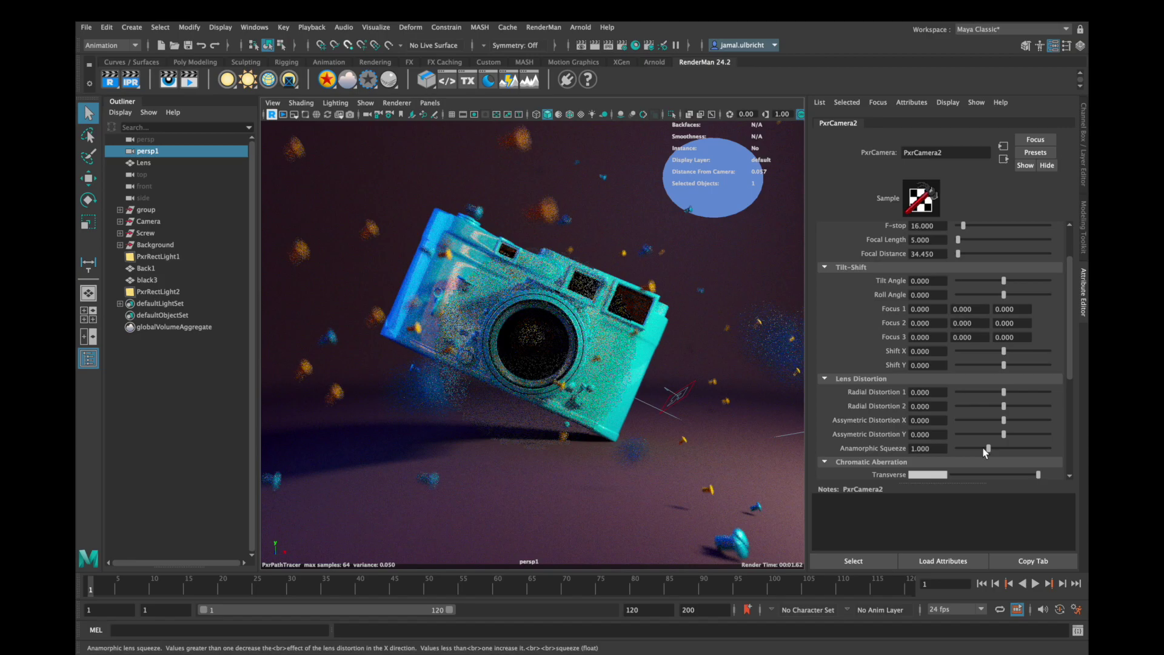
drag(985, 450, 1065, 445)
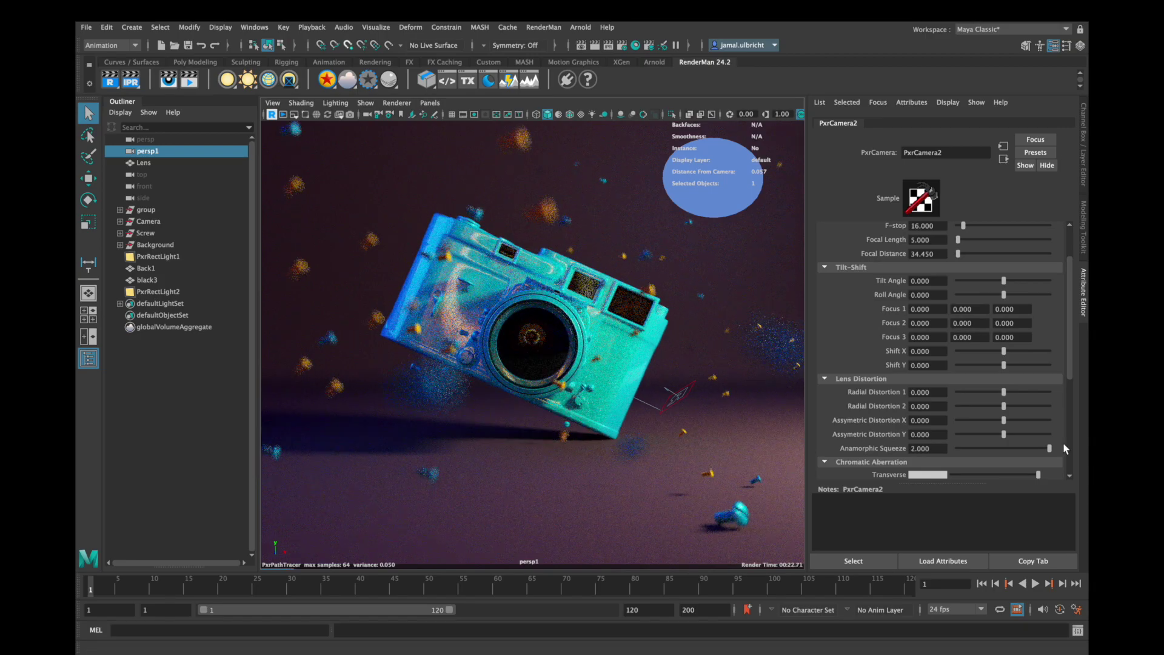
- Give the Transverse chromatic aberration colour a faint red tint with a saturation of about 0.034
scroll(1014, 441, down, 2)
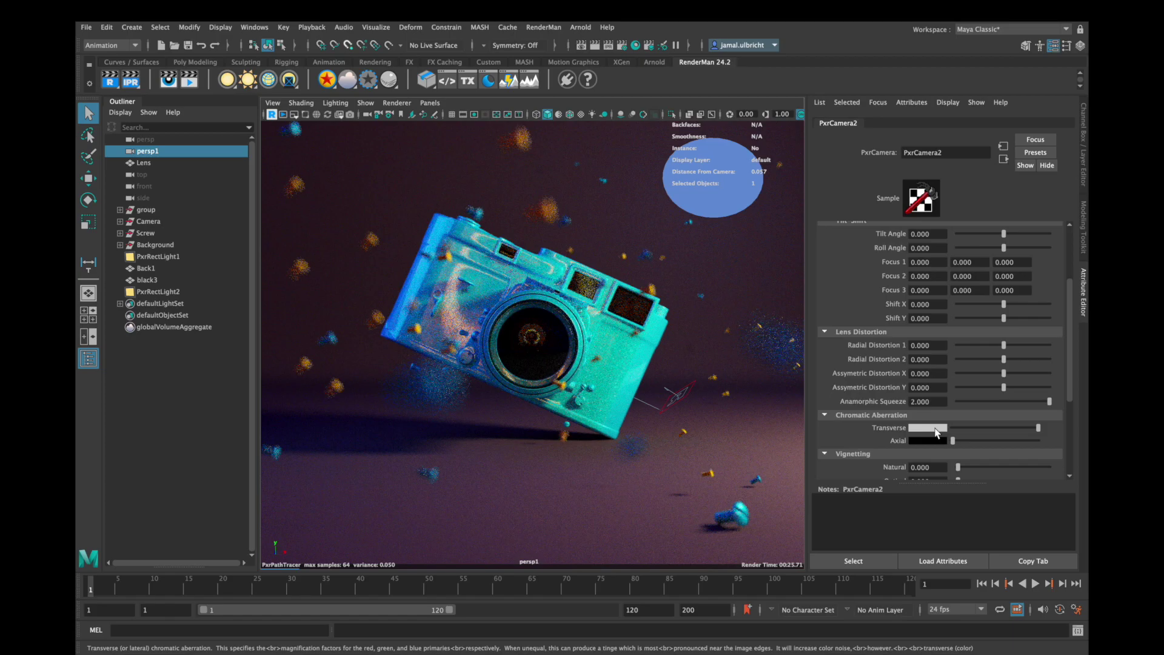
click(938, 431)
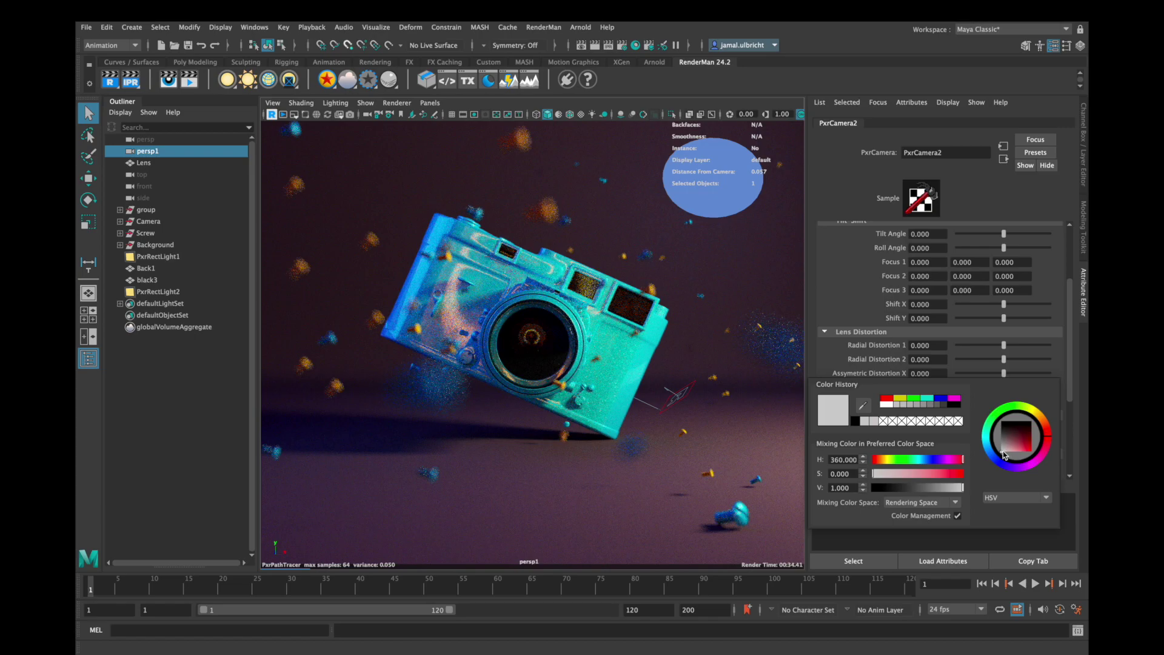
click(875, 475)
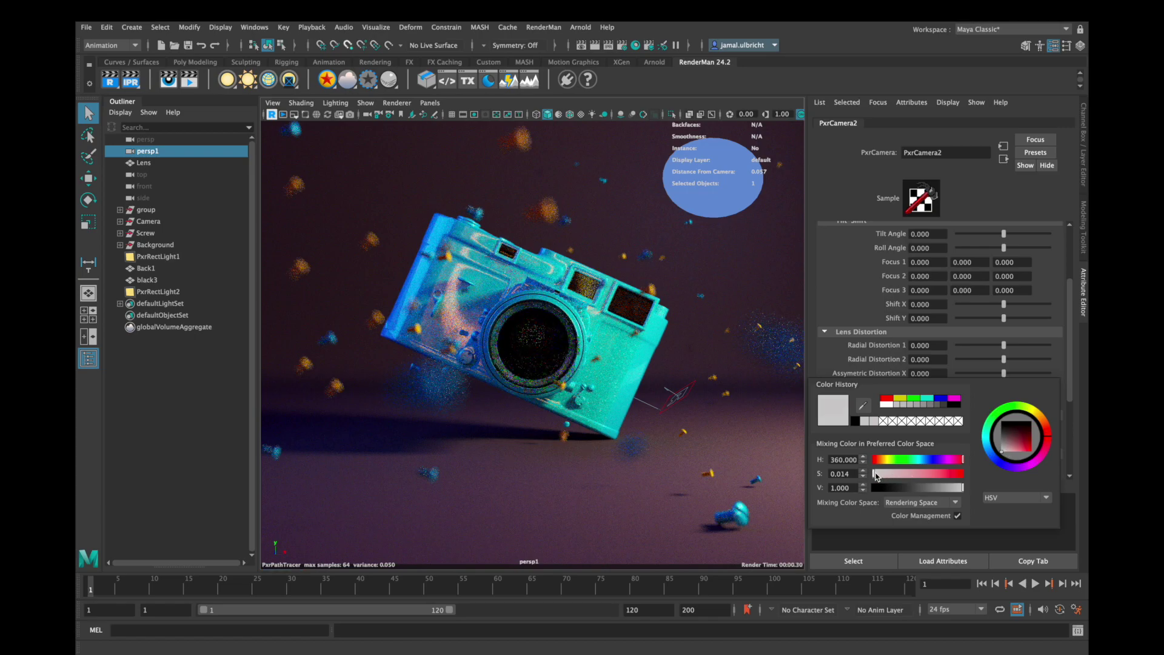
drag(876, 477, 878, 477)
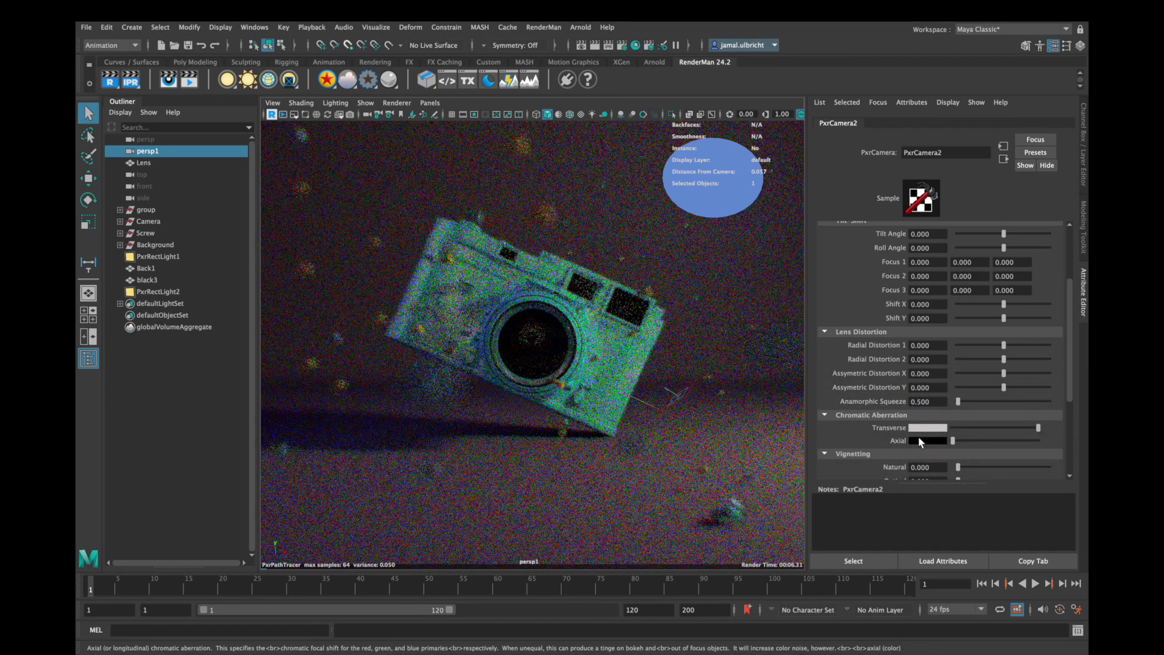
- Try a very dark green as the Axial chromatic aberration colour
click(920, 440)
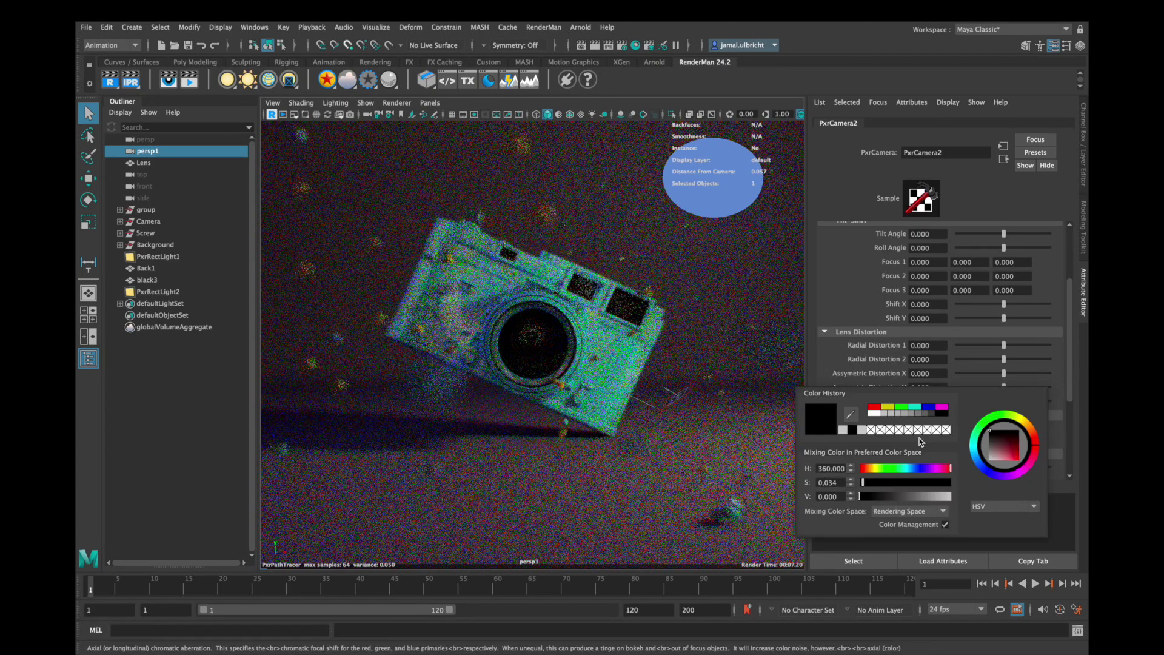
click(990, 425)
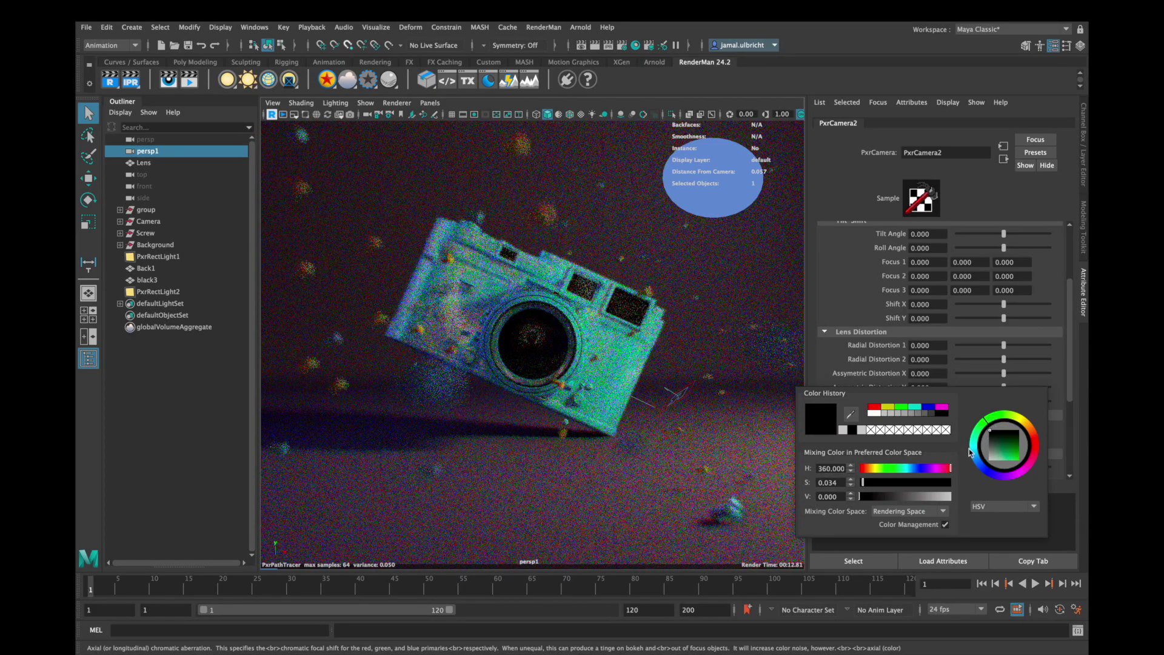
click(993, 435)
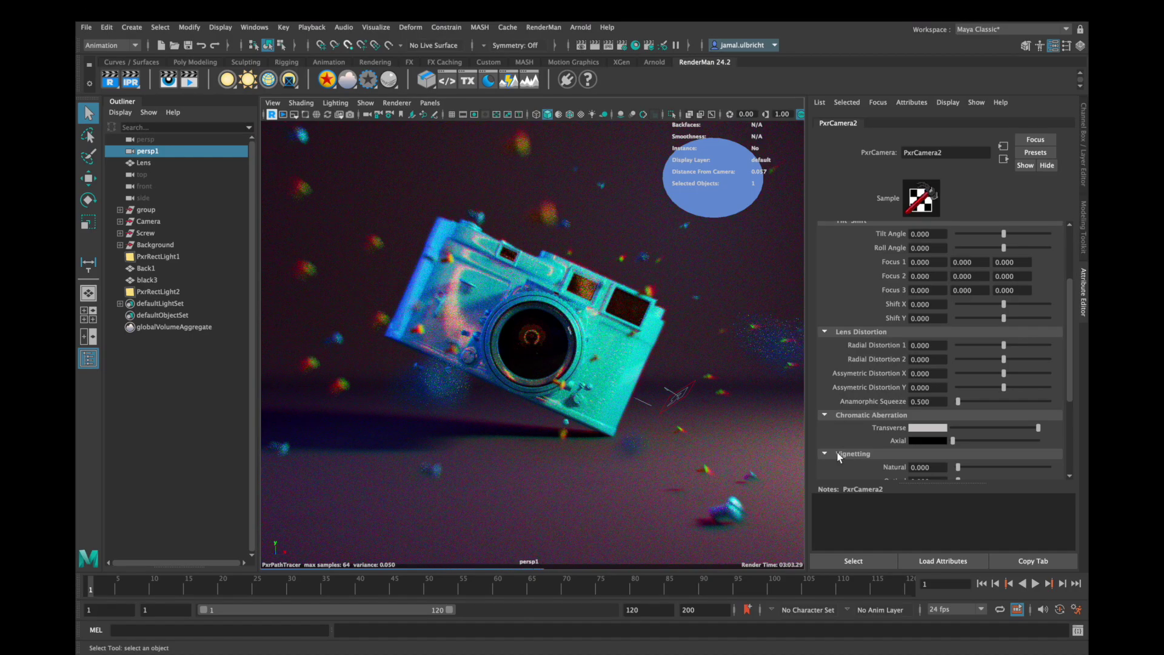
- Set the Transverse chromatic aberration saturation to about 0.172 and tint the Axial colour dark green with a hue of about 120
click(928, 427)
drag(890, 472, 897, 472)
click(933, 441)
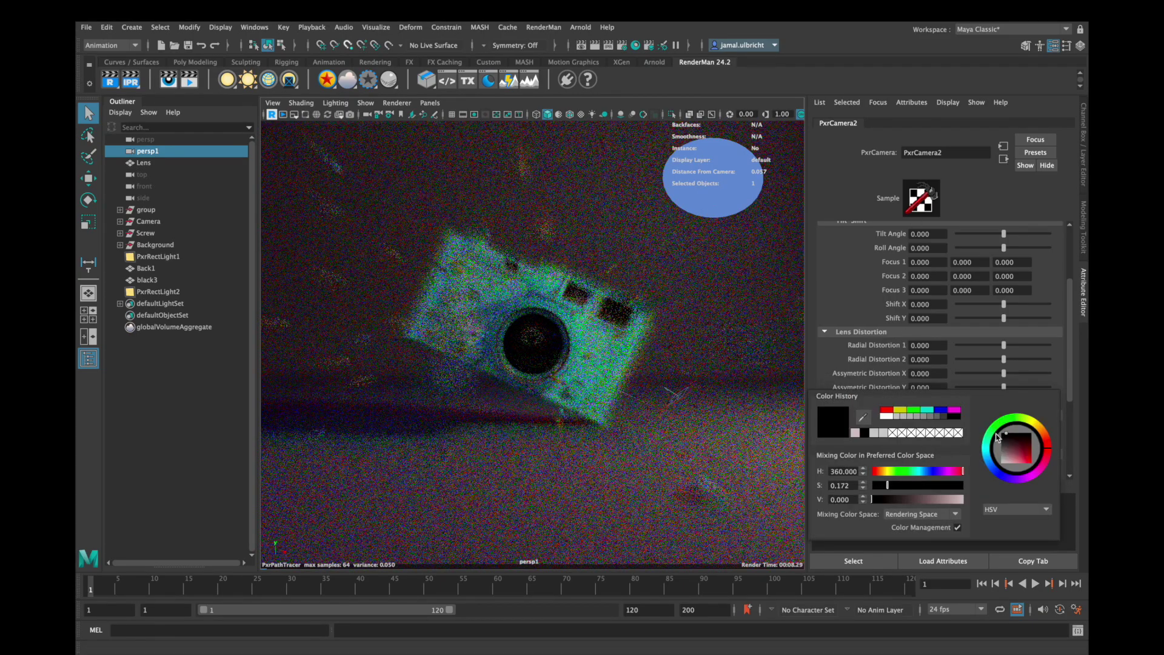
drag(1014, 436, 1020, 454)
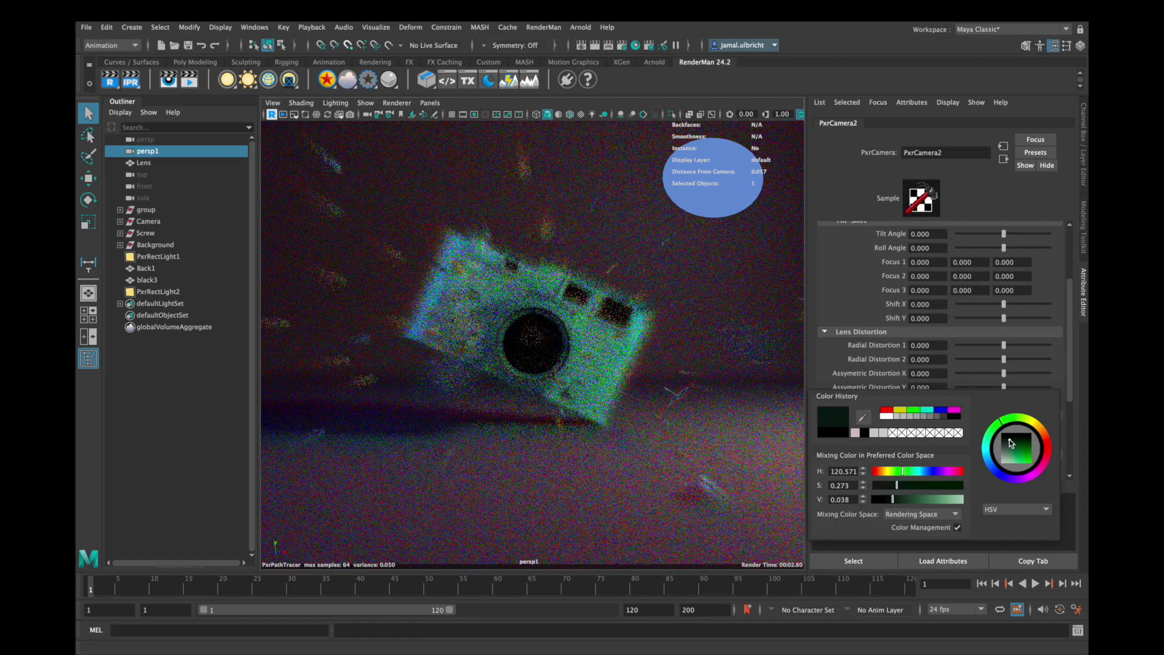